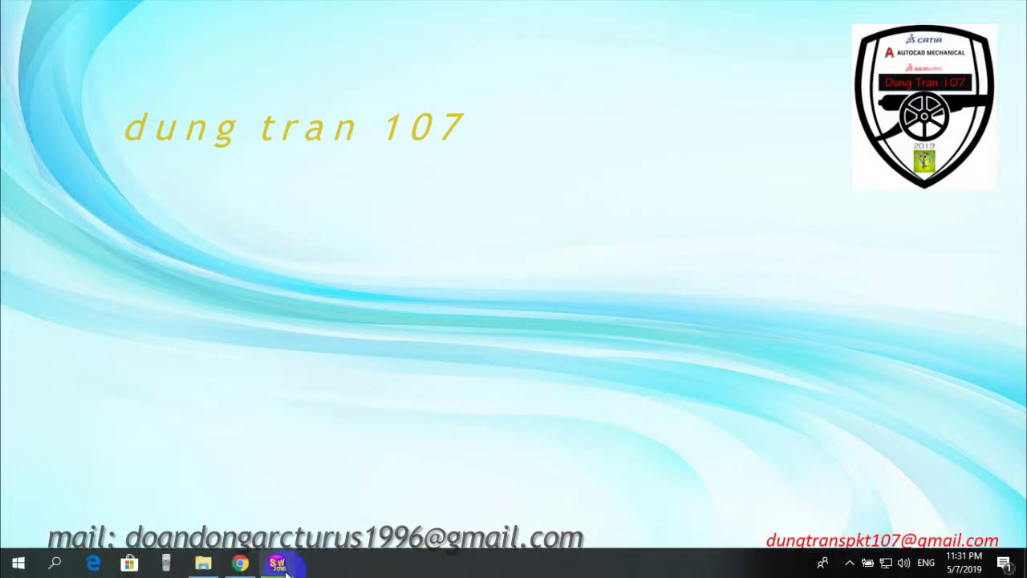
Step: Restore the VE pump assembly window and narrow the FeatureManager pane to widen the 3D view
{"action": "left_click", "coordinate": [281, 566]}
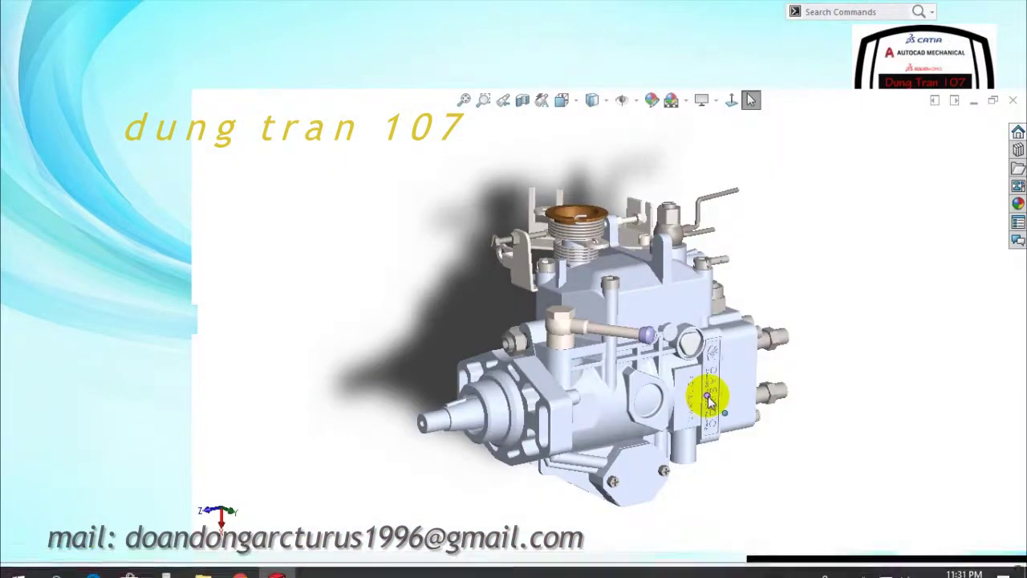
{"action": "middle_click_drag", "start_coordinate": [935, 377], "coordinate": [882, 372]}
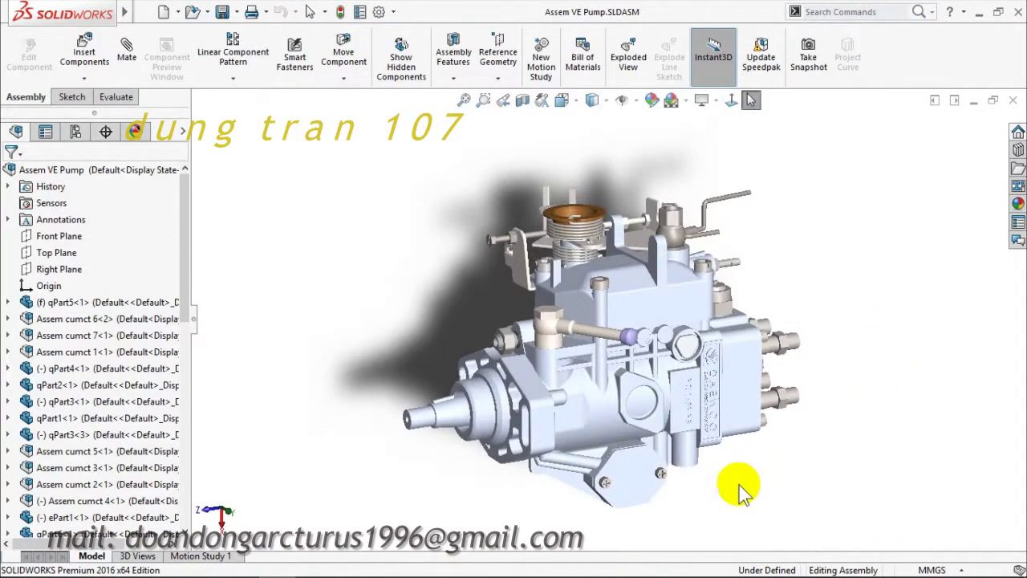
{"action": "scroll", "coordinate": [651, 381], "scroll_direction": "up", "scroll_amount": 2}
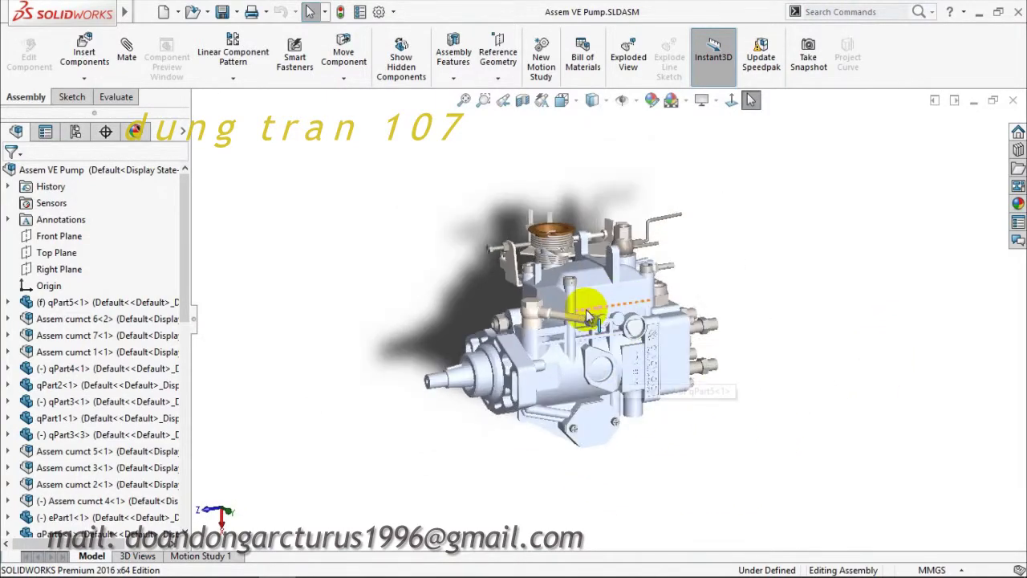
{"action": "scroll", "coordinate": [607, 307], "scroll_direction": "down", "scroll_amount": 2}
{"action": "left_click_drag", "start_coordinate": [133, 276], "coordinate": [29, 293]}
Step: Orbit and zoom the pump to inspect its front
{"action": "mouse_move", "coordinate": [706, 327]}
{"action": "middle_mouse_down"}
{"action": "mouse_move", "coordinate": [788, 339]}
{"action": "mouse_move", "coordinate": [718, 344]}
{"action": "middle_mouse_up"}
{"action": "mouse_move", "coordinate": [771, 395]}
{"action": "middle_mouse_down"}
{"action": "mouse_move", "coordinate": [791, 360]}
{"action": "mouse_move", "coordinate": [754, 383]}
{"action": "mouse_move", "coordinate": [779, 402]}
{"action": "mouse_move", "coordinate": [773, 379]}
{"action": "middle_mouse_up"}
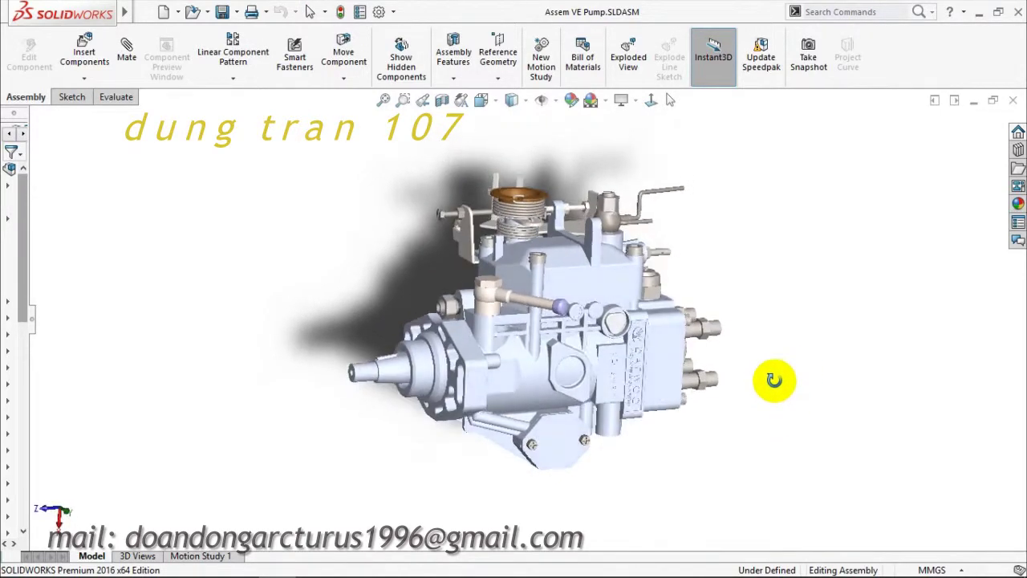
{"action": "scroll", "coordinate": [645, 382], "scroll_direction": "up", "scroll_amount": 2}
{"action": "scroll", "coordinate": [626, 356], "scroll_direction": "down", "scroll_amount": 2}
{"action": "scroll", "coordinate": [550, 325], "scroll_direction": "down", "scroll_amount": 5}
{"action": "scroll", "coordinate": [644, 345], "scroll_direction": "down", "scroll_amount": 3}
Step: Inspect the pump's top, left side and a lower frontal view, then select the lower-middle housing
{"action": "mouse_move", "coordinate": [754, 408]}
{"action": "middle_mouse_down"}
{"action": "mouse_move", "coordinate": [725, 394]}
{"action": "mouse_move", "coordinate": [671, 417]}
{"action": "mouse_move", "coordinate": [676, 373]}
{"action": "mouse_move", "coordinate": [713, 412]}
{"action": "mouse_move", "coordinate": [698, 470]}
{"action": "middle_mouse_up"}
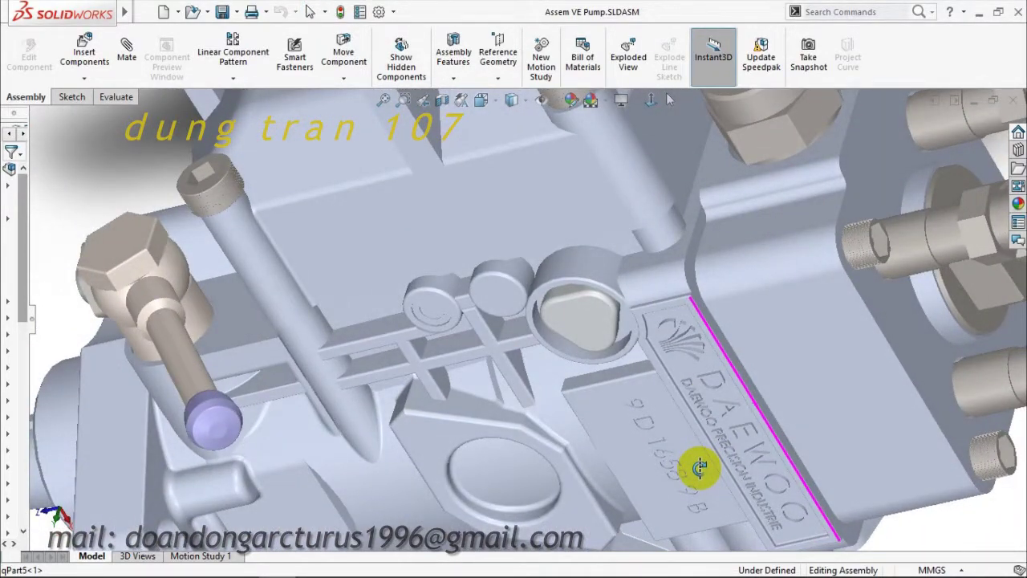
{"action": "scroll", "coordinate": [710, 469], "scroll_direction": "up", "scroll_amount": 2}
{"action": "scroll", "coordinate": [730, 468], "scroll_direction": "up", "scroll_amount": 4}
{"action": "scroll", "coordinate": [690, 457], "scroll_direction": "up", "scroll_amount": 3}
{"action": "mouse_move", "coordinate": [646, 449]}
{"action": "middle_mouse_down"}
{"action": "mouse_move", "coordinate": [671, 337]}
{"action": "mouse_move", "coordinate": [717, 355]}
{"action": "mouse_move", "coordinate": [681, 404]}
{"action": "mouse_move", "coordinate": [687, 351]}
{"action": "mouse_move", "coordinate": [550, 171]}
{"action": "middle_mouse_up"}
{"action": "scroll", "coordinate": [618, 286], "scroll_direction": "down", "scroll_amount": 3}
{"action": "scroll", "coordinate": [529, 221], "scroll_direction": "up", "scroll_amount": 3}
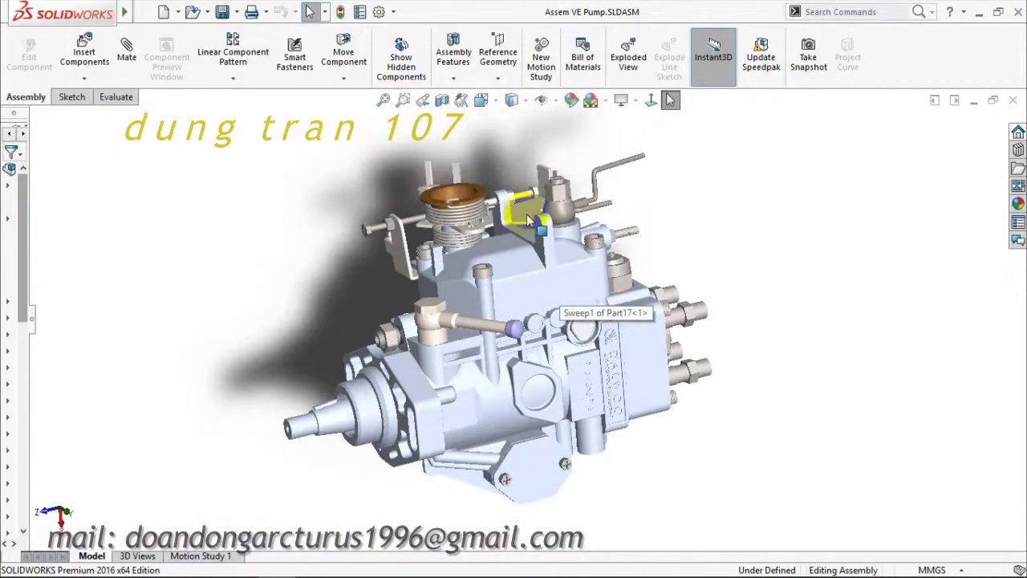
{"action": "scroll", "coordinate": [518, 233], "scroll_direction": "down", "scroll_amount": 3}
{"action": "mouse_move", "coordinate": [508, 245]}
{"action": "middle_mouse_down"}
{"action": "mouse_move", "coordinate": [550, 321]}
{"action": "mouse_move", "coordinate": [538, 271]}
{"action": "mouse_move", "coordinate": [527, 310]}
{"action": "mouse_move", "coordinate": [523, 252]}
{"action": "mouse_move", "coordinate": [531, 257]}
{"action": "mouse_move", "coordinate": [488, 314]}
{"action": "mouse_move", "coordinate": [497, 340]}
{"action": "mouse_move", "coordinate": [548, 273]}
{"action": "mouse_move", "coordinate": [653, 298]}
{"action": "mouse_move", "coordinate": [682, 360]}
{"action": "mouse_move", "coordinate": [695, 355]}
{"action": "mouse_move", "coordinate": [780, 442]}
{"action": "mouse_move", "coordinate": [768, 425]}
{"action": "mouse_move", "coordinate": [763, 458]}
{"action": "mouse_move", "coordinate": [660, 499]}
{"action": "mouse_move", "coordinate": [662, 409]}
{"action": "mouse_move", "coordinate": [602, 493]}
{"action": "mouse_move", "coordinate": [644, 476]}
{"action": "mouse_move", "coordinate": [650, 440]}
{"action": "mouse_move", "coordinate": [508, 516]}
{"action": "mouse_move", "coordinate": [516, 429]}
{"action": "mouse_move", "coordinate": [560, 460]}
{"action": "mouse_move", "coordinate": [450, 436]}
{"action": "mouse_move", "coordinate": [591, 481]}
{"action": "mouse_move", "coordinate": [591, 492]}
{"action": "mouse_move", "coordinate": [545, 437]}
{"action": "mouse_move", "coordinate": [592, 394]}
{"action": "mouse_move", "coordinate": [546, 475]}
{"action": "mouse_move", "coordinate": [569, 373]}
{"action": "mouse_move", "coordinate": [513, 449]}
{"action": "mouse_move", "coordinate": [592, 436]}
{"action": "mouse_move", "coordinate": [601, 470]}
{"action": "mouse_move", "coordinate": [473, 426]}
{"action": "middle_mouse_up"}
{"action": "left_click", "coordinate": [469, 414]}
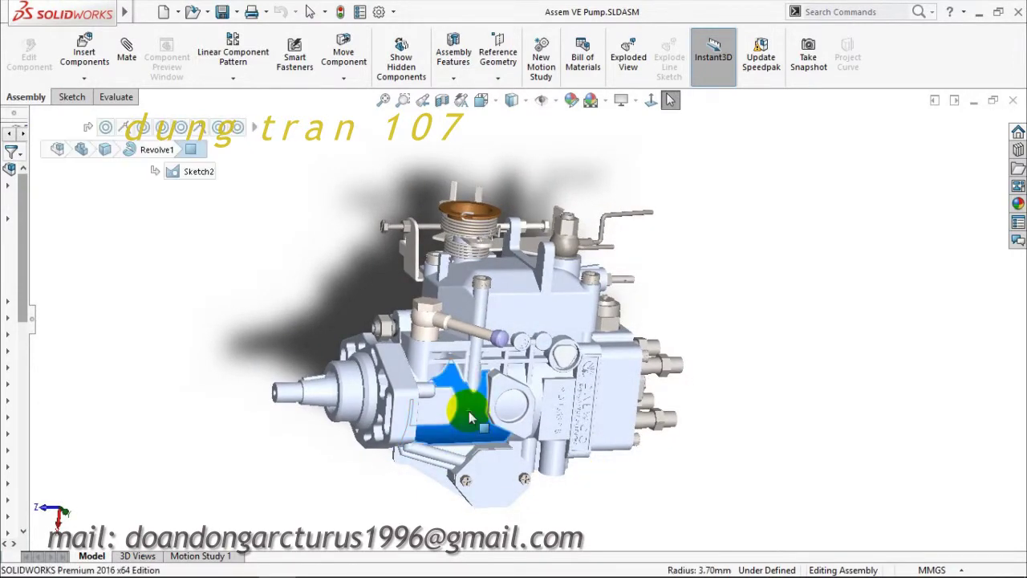
Step: Hide the lower-middle housing piece and centre the exposed spring region in view
{"action": "right_click", "coordinate": [469, 411]}
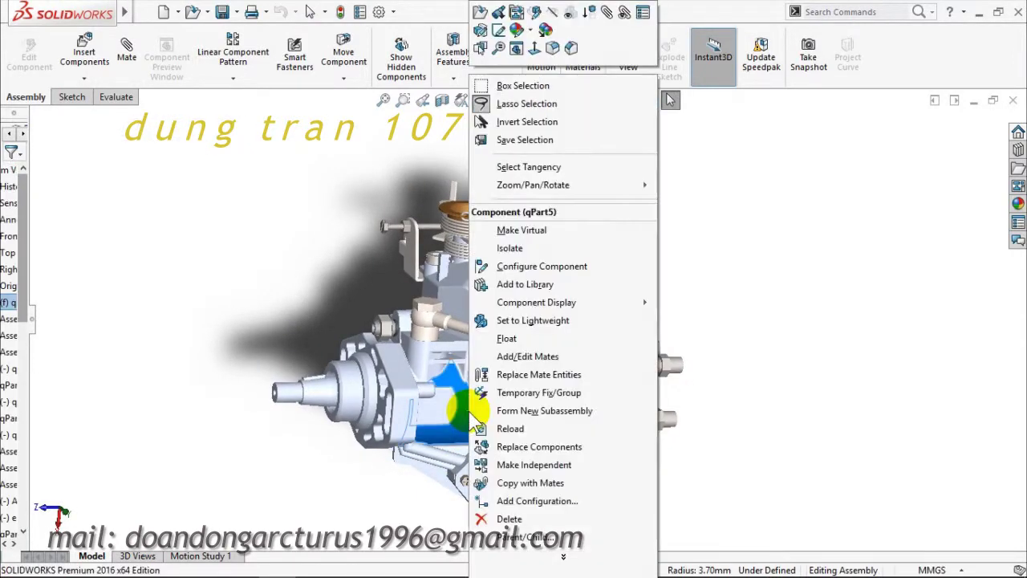
{"action": "left_click", "coordinate": [554, 16]}
{"action": "mouse_move", "coordinate": [539, 418]}
{"action": "middle_mouse_down"}
{"action": "mouse_move", "coordinate": [551, 367]}
{"action": "mouse_move", "coordinate": [561, 446]}
{"action": "mouse_move", "coordinate": [505, 493]}
{"action": "middle_mouse_up"}
{"action": "scroll", "coordinate": [499, 491], "scroll_direction": "down", "scroll_amount": 3}
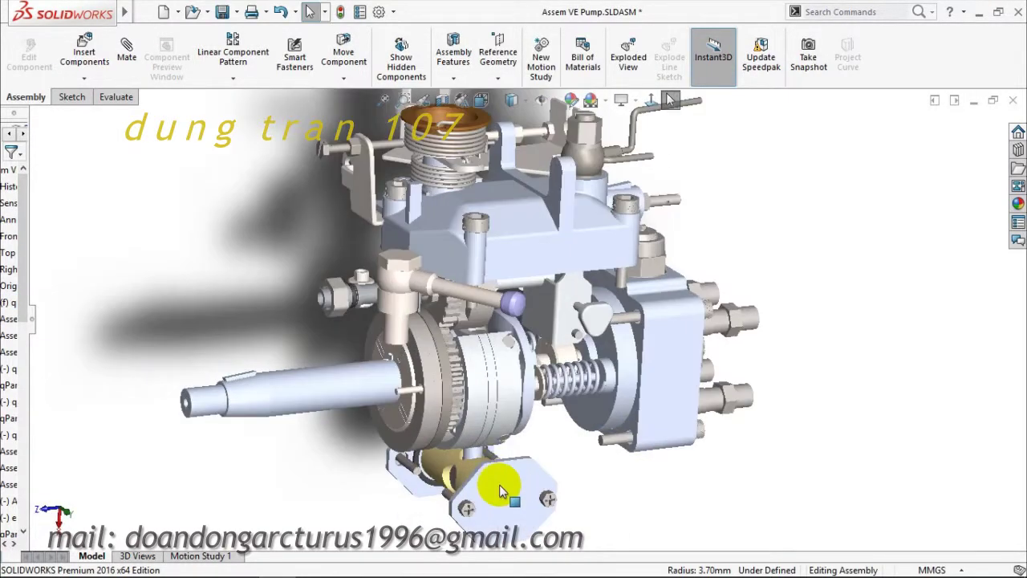
{"action": "scroll", "coordinate": [494, 485], "scroll_direction": "down", "scroll_amount": 2}
{"action": "scroll", "coordinate": [580, 447], "scroll_direction": "down", "scroll_amount": 2}
{"action": "mouse_move", "coordinate": [580, 447]}
{"action": "middle_mouse_down", "text": "ctrl"}
{"action": "mouse_move", "coordinate": [583, 271]}
{"action": "mouse_move", "coordinate": [489, 420]}
{"action": "mouse_move", "coordinate": [531, 408]}
{"action": "mouse_move", "coordinate": [530, 371]}
{"action": "mouse_move", "coordinate": [540, 397]}
{"action": "mouse_move", "coordinate": [488, 394]}
{"action": "mouse_move", "coordinate": [465, 413]}
{"action": "mouse_move", "coordinate": [458, 454]}
{"action": "mouse_move", "coordinate": [343, 389]}
{"action": "middle_mouse_up", "text": "ctrl"}
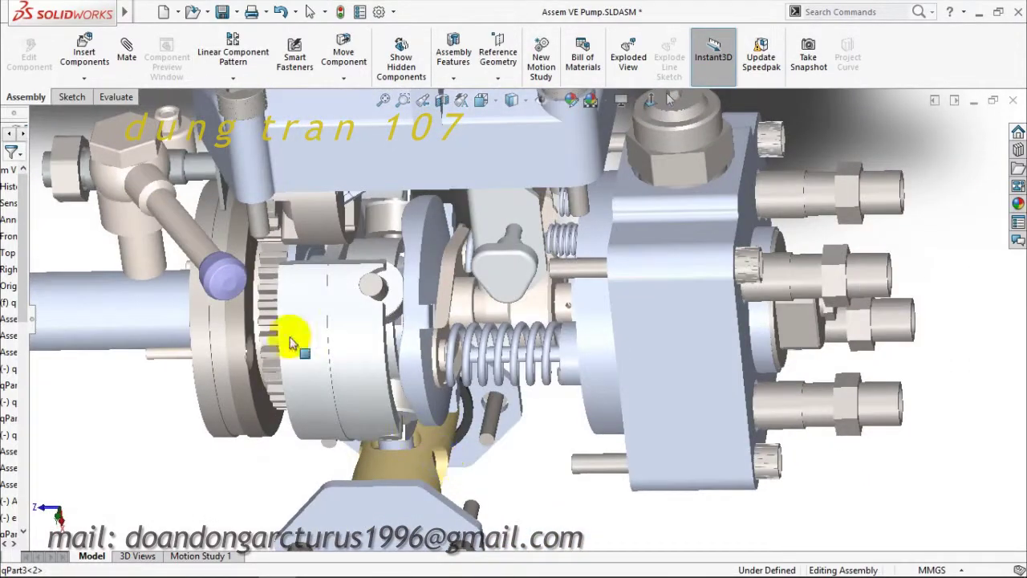
Step: Examine the exposed disk and gear from closer angles, then select the upper housing block
{"action": "left_click", "coordinate": [368, 336]}
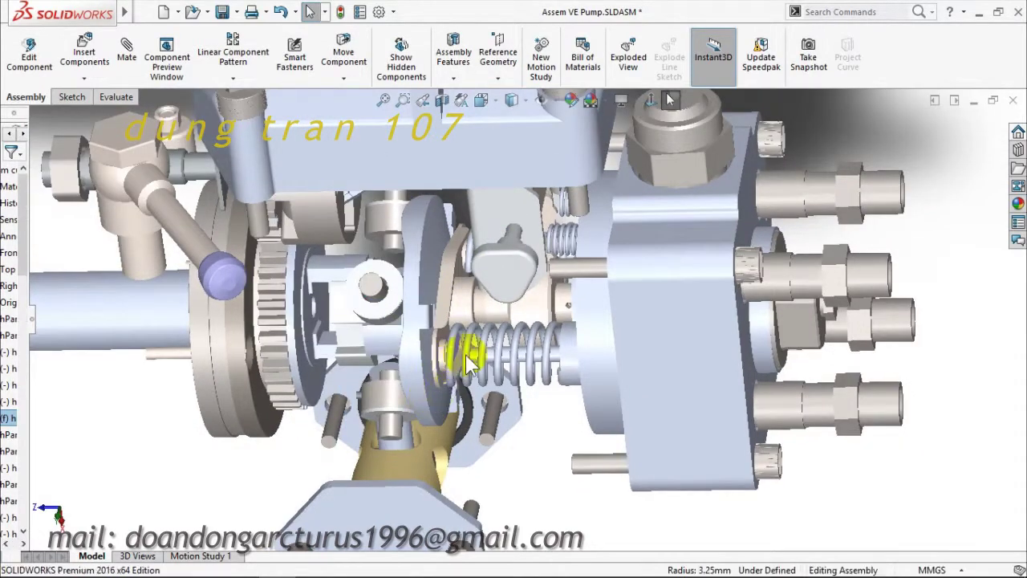
{"action": "mouse_move", "coordinate": [467, 361]}
{"action": "middle_mouse_down"}
{"action": "mouse_move", "coordinate": [461, 303]}
{"action": "mouse_move", "coordinate": [470, 321]}
{"action": "mouse_move", "coordinate": [412, 328]}
{"action": "mouse_move", "coordinate": [429, 305]}
{"action": "mouse_move", "coordinate": [412, 351]}
{"action": "mouse_move", "coordinate": [444, 307]}
{"action": "mouse_move", "coordinate": [481, 321]}
{"action": "mouse_move", "coordinate": [481, 309]}
{"action": "mouse_move", "coordinate": [264, 345]}
{"action": "mouse_move", "coordinate": [523, 339]}
{"action": "mouse_move", "coordinate": [642, 413]}
{"action": "mouse_move", "coordinate": [494, 361]}
{"action": "middle_mouse_up"}
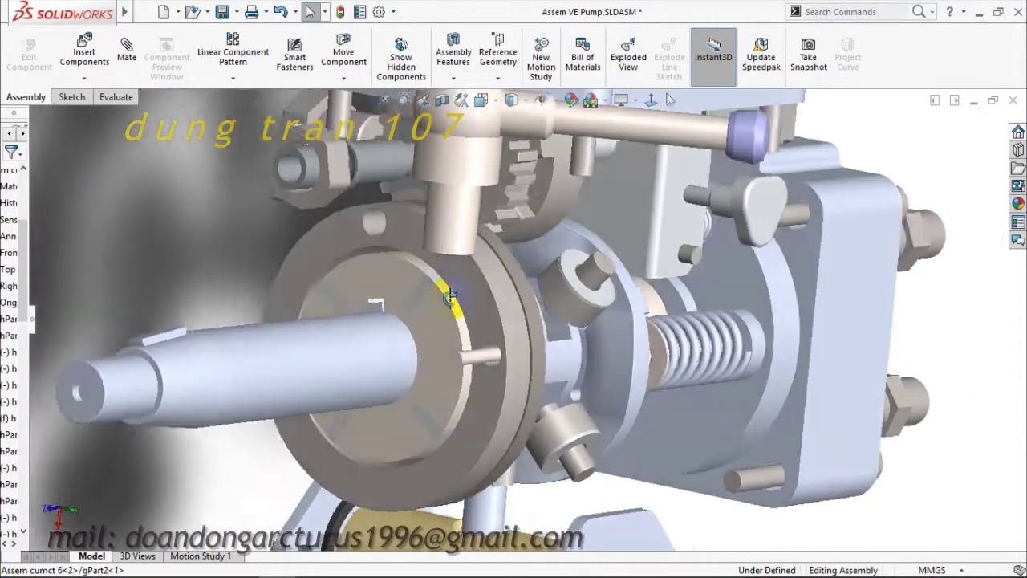
{"action": "scroll", "coordinate": [447, 298], "scroll_direction": "down", "scroll_amount": 3}
{"action": "mouse_move", "coordinate": [447, 298]}
{"action": "middle_mouse_down"}
{"action": "mouse_move", "coordinate": [417, 289]}
{"action": "mouse_move", "coordinate": [404, 320]}
{"action": "mouse_move", "coordinate": [729, 419]}
{"action": "mouse_move", "coordinate": [694, 409]}
{"action": "mouse_move", "coordinate": [681, 426]}
{"action": "mouse_move", "coordinate": [697, 428]}
{"action": "mouse_move", "coordinate": [696, 393]}
{"action": "middle_mouse_up"}
{"action": "scroll", "coordinate": [416, 288], "scroll_direction": "up", "scroll_amount": 2}
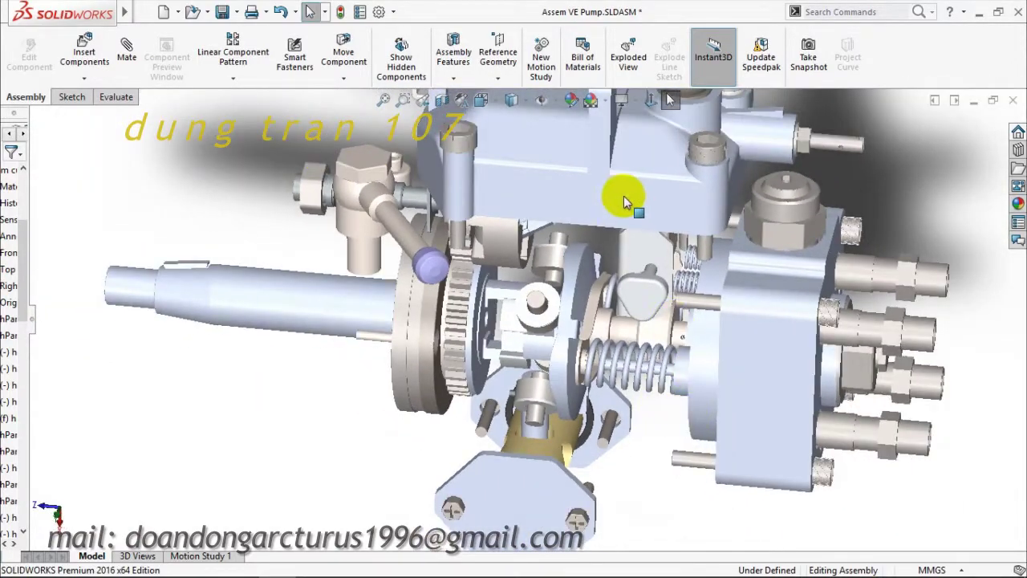
{"action": "left_click", "coordinate": [621, 196]}
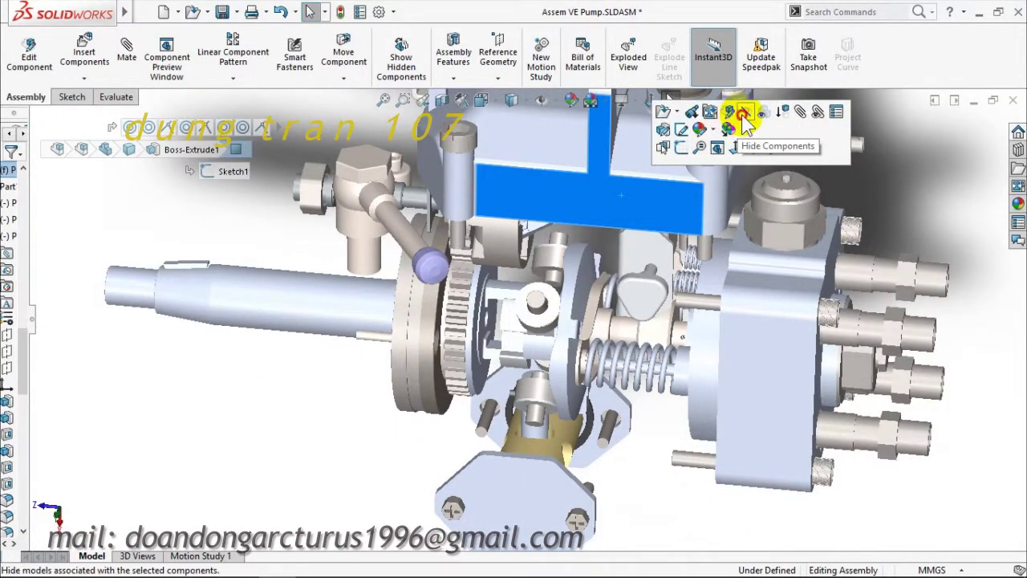
Step: Hide the upper housing block, view the exposed internals, and select the rear head plate
{"action": "left_click", "coordinate": [744, 120]}
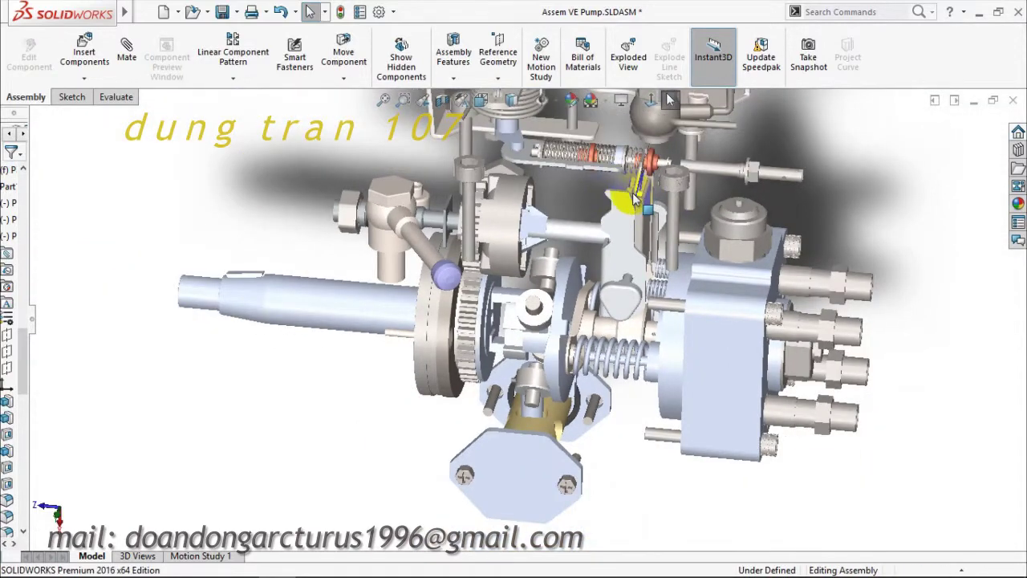
{"action": "mouse_move", "coordinate": [590, 199]}
{"action": "middle_mouse_down"}
{"action": "mouse_move", "coordinate": [556, 391]}
{"action": "mouse_move", "coordinate": [511, 339]}
{"action": "mouse_move", "coordinate": [493, 390]}
{"action": "mouse_move", "coordinate": [557, 344]}
{"action": "mouse_move", "coordinate": [561, 390]}
{"action": "mouse_move", "coordinate": [584, 430]}
{"action": "mouse_move", "coordinate": [572, 408]}
{"action": "mouse_move", "coordinate": [572, 418]}
{"action": "mouse_move", "coordinate": [614, 408]}
{"action": "middle_mouse_up"}
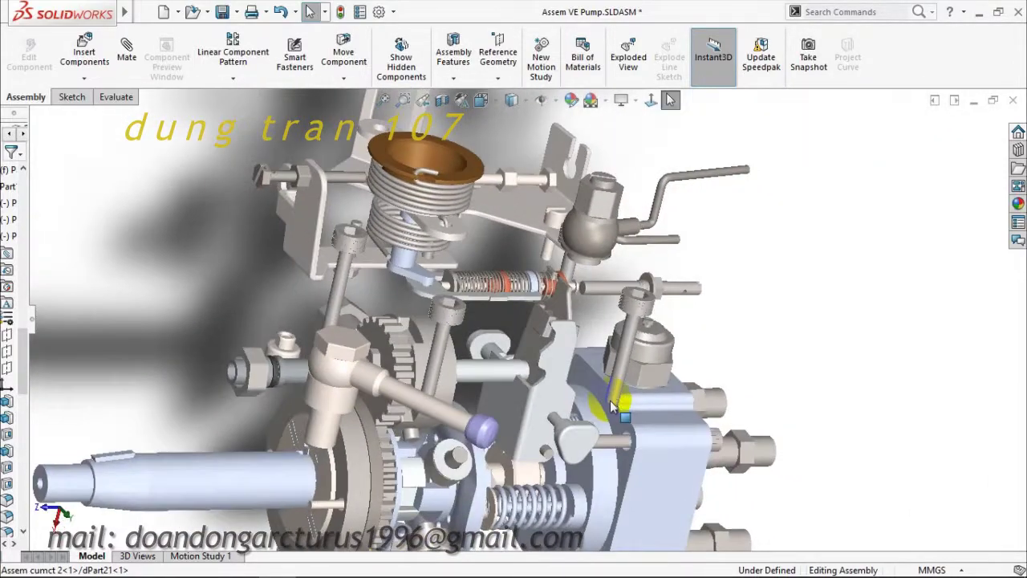
{"action": "scroll", "coordinate": [634, 445], "scroll_direction": "up", "scroll_amount": 3}
{"action": "mouse_move", "coordinate": [634, 445]}
{"action": "middle_mouse_down"}
{"action": "mouse_move", "coordinate": [586, 408]}
{"action": "mouse_move", "coordinate": [525, 465]}
{"action": "mouse_move", "coordinate": [633, 415]}
{"action": "mouse_move", "coordinate": [626, 434]}
{"action": "mouse_move", "coordinate": [550, 447]}
{"action": "mouse_move", "coordinate": [550, 435]}
{"action": "mouse_move", "coordinate": [610, 439]}
{"action": "middle_mouse_up"}
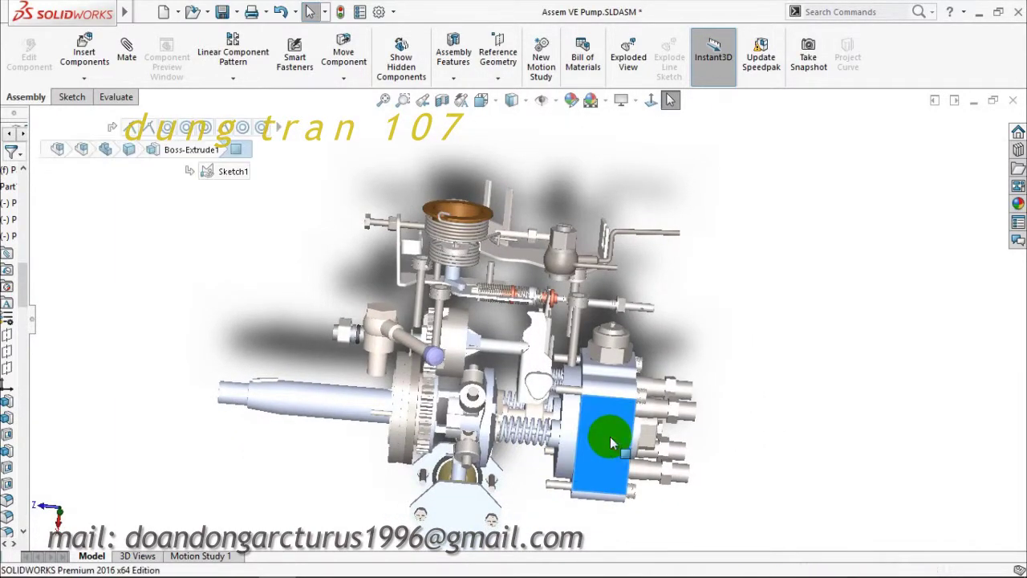
{"action": "left_click", "coordinate": [611, 443]}
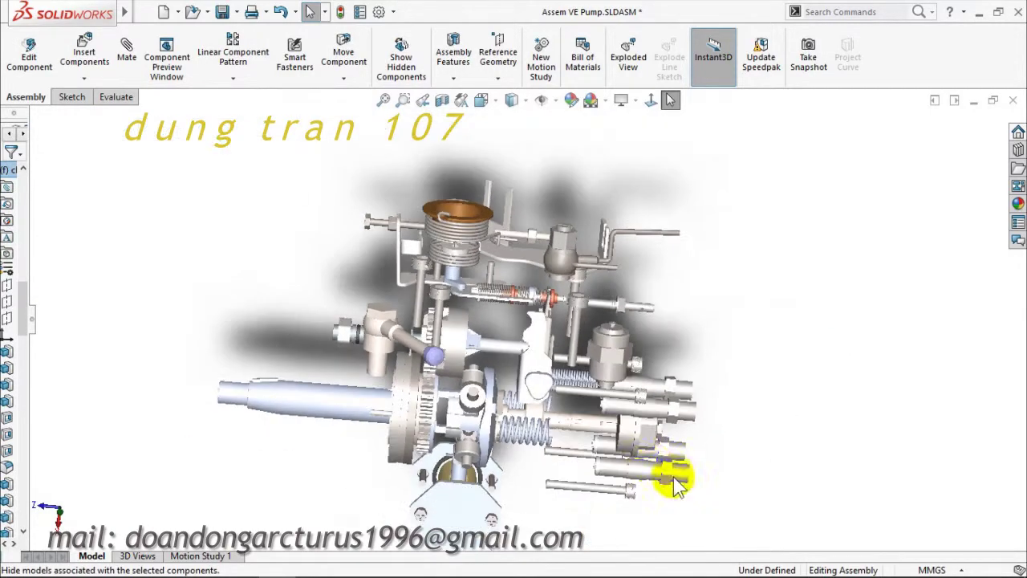
{"action": "mouse_move", "coordinate": [658, 438]}
{"action": "middle_mouse_down"}
{"action": "mouse_move", "coordinate": [601, 489]}
{"action": "mouse_move", "coordinate": [610, 446]}
{"action": "mouse_move", "coordinate": [619, 477]}
{"action": "mouse_move", "coordinate": [618, 431]}
{"action": "mouse_move", "coordinate": [616, 491]}
{"action": "mouse_move", "coordinate": [585, 470]}
{"action": "mouse_move", "coordinate": [615, 458]}
{"action": "mouse_move", "coordinate": [648, 475]}
{"action": "mouse_move", "coordinate": [599, 416]}
{"action": "mouse_move", "coordinate": [601, 446]}
{"action": "mouse_move", "coordinate": [600, 419]}
{"action": "mouse_move", "coordinate": [601, 436]}
{"action": "mouse_move", "coordinate": [718, 396]}
{"action": "middle_mouse_up"}
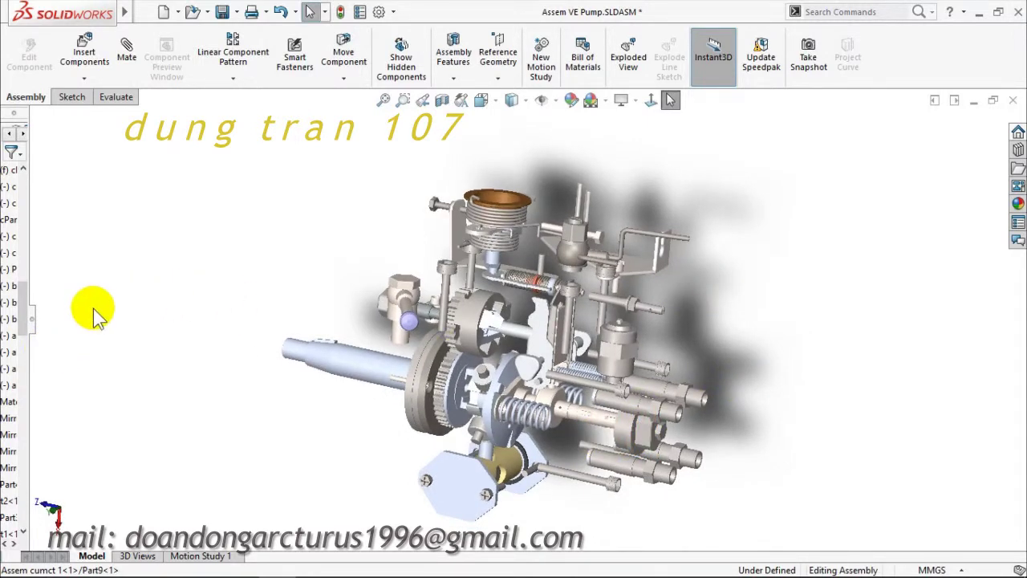
Step: Orbit the pump assembly to a new angle and zoom in for a closer look
{"action": "mouse_move", "coordinate": [746, 408]}
{"action": "middle_mouse_down"}
{"action": "mouse_move", "coordinate": [758, 399]}
{"action": "mouse_move", "coordinate": [748, 403]}
{"action": "middle_mouse_up"}
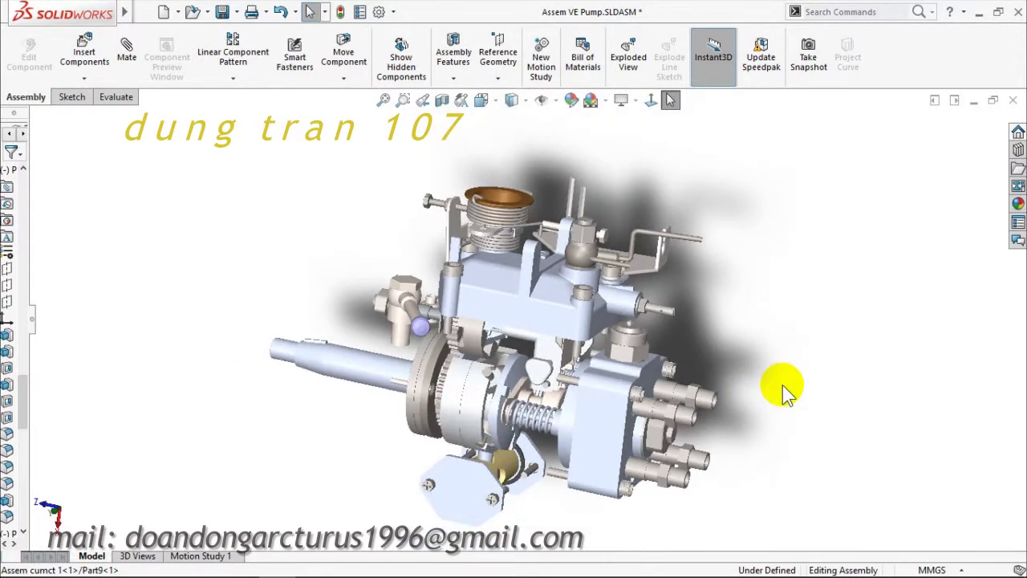
{"action": "mouse_move", "coordinate": [762, 407]}
{"action": "middle_mouse_down"}
{"action": "mouse_move", "coordinate": [797, 429]}
{"action": "mouse_move", "coordinate": [779, 420]}
{"action": "mouse_move", "coordinate": [752, 431]}
{"action": "mouse_move", "coordinate": [706, 377]}
{"action": "mouse_move", "coordinate": [734, 423]}
{"action": "middle_mouse_up"}
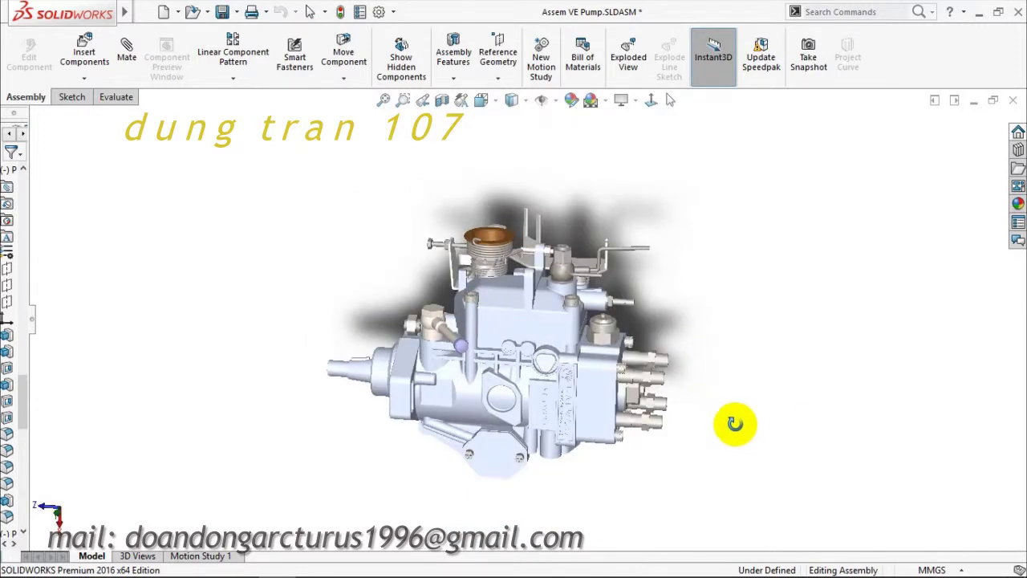
{"action": "mouse_move", "coordinate": [598, 401]}
{"action": "middle_mouse_down"}
{"action": "mouse_move", "coordinate": [564, 425]}
{"action": "mouse_move", "coordinate": [564, 401]}
{"action": "mouse_move", "coordinate": [543, 415]}
{"action": "mouse_move", "coordinate": [591, 378]}
{"action": "mouse_move", "coordinate": [596, 389]}
{"action": "middle_mouse_up"}
{"action": "scroll", "coordinate": [545, 410], "scroll_direction": "down", "scroll_amount": 2}
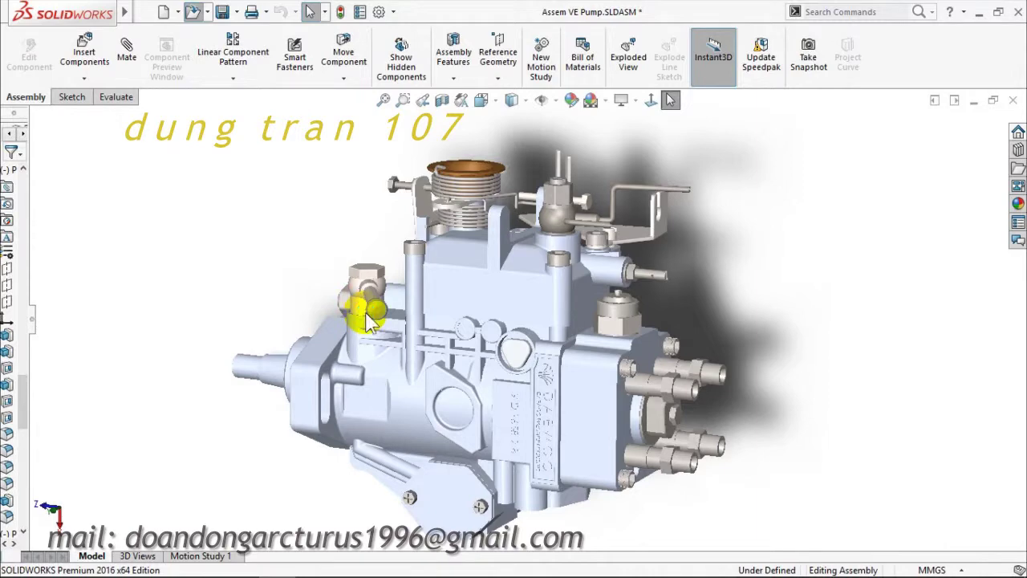
{"action": "key", "text": "ctrl+o"}
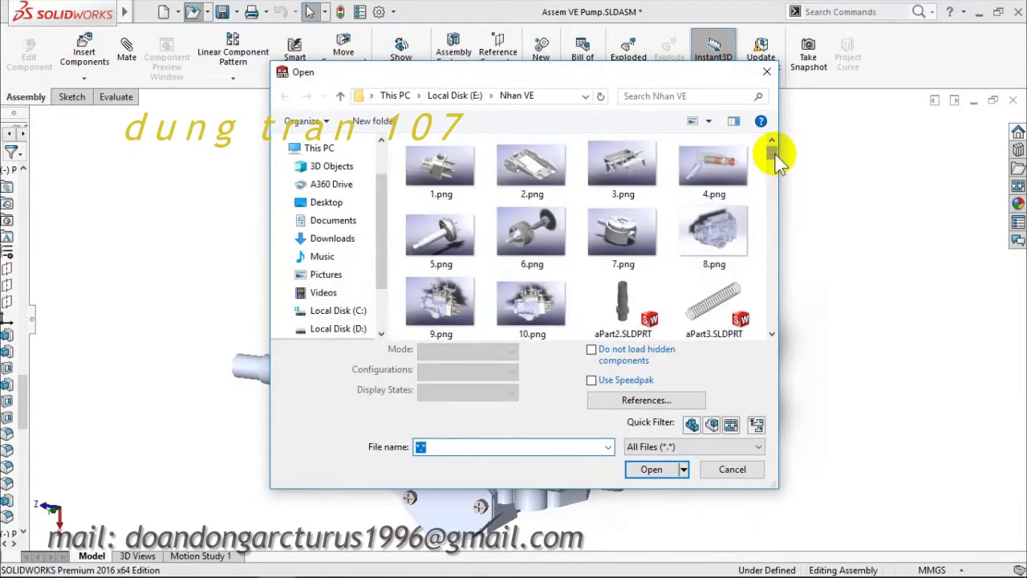
{"action": "mouse_move", "coordinate": [774, 155]}
{"action": "left_mouse_down"}
{"action": "mouse_move", "coordinate": [779, 213]}
{"action": "mouse_move", "coordinate": [771, 152]}
{"action": "left_mouse_up"}
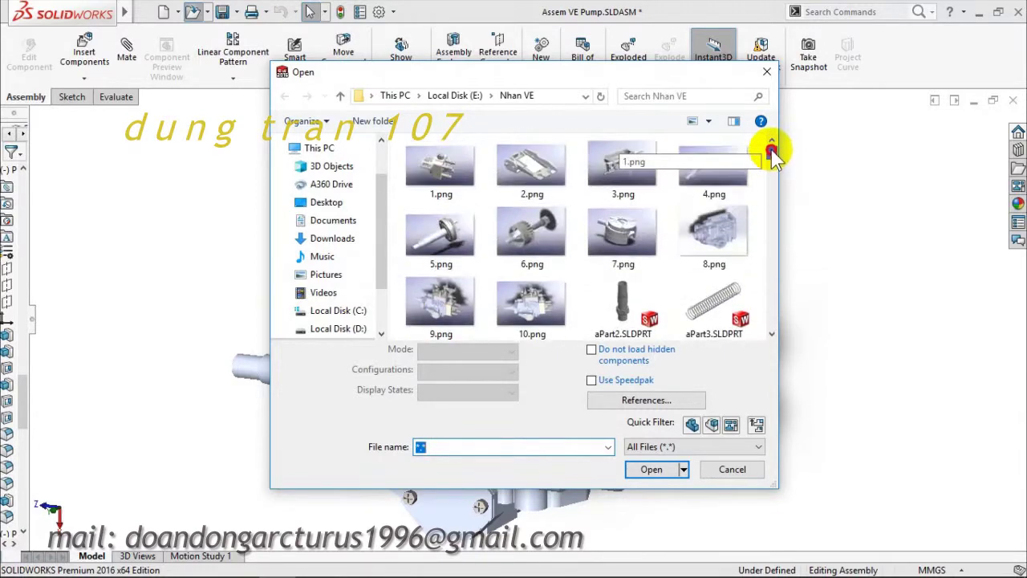
{"action": "left_click_drag", "start_coordinate": [774, 482], "coordinate": [874, 542]}
{"action": "mouse_move", "coordinate": [867, 155]}
{"action": "left_mouse_down"}
{"action": "mouse_move", "coordinate": [878, 188]}
{"action": "mouse_move", "coordinate": [878, 152]}
{"action": "mouse_move", "coordinate": [876, 238]}
{"action": "mouse_move", "coordinate": [866, 321]}
{"action": "mouse_move", "coordinate": [847, 371]}
{"action": "mouse_move", "coordinate": [839, 142]}
{"action": "left_mouse_up"}
{"action": "scroll", "coordinate": [611, 353], "scroll_direction": "down", "scroll_amount": 2}
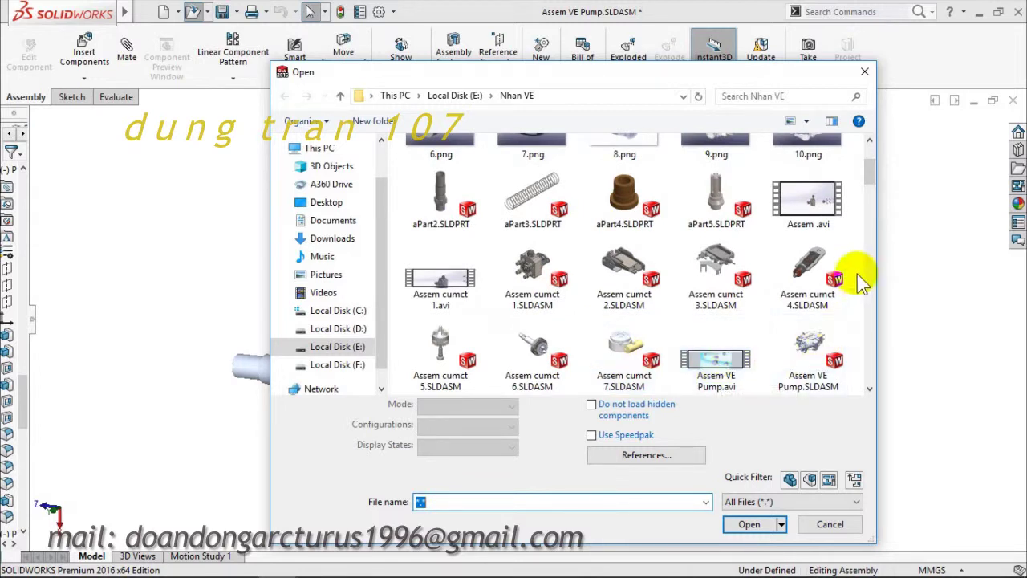
{"action": "left_click_drag", "start_coordinate": [869, 178], "coordinate": [870, 192]}
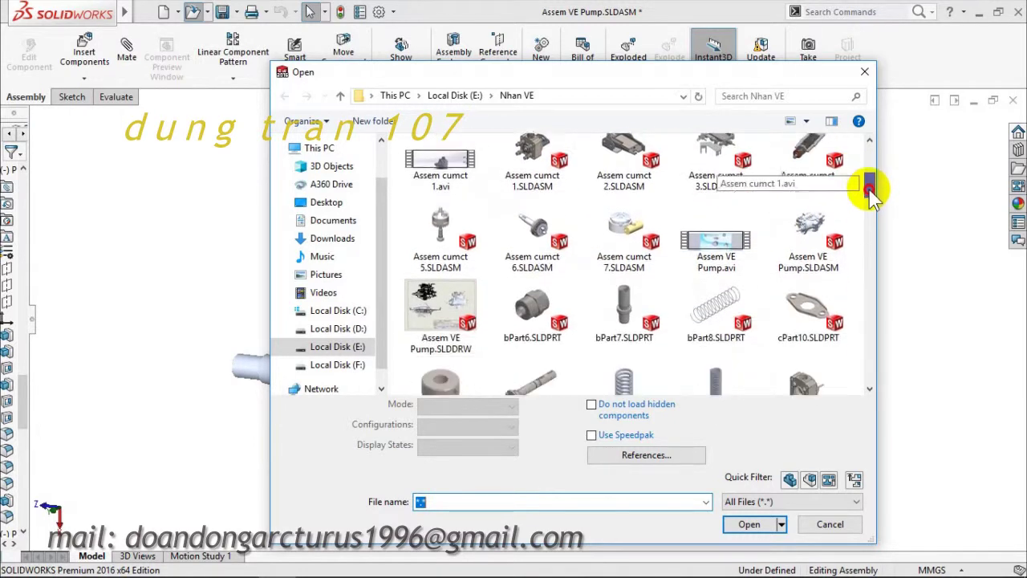
{"action": "double_click", "coordinate": [541, 291]}
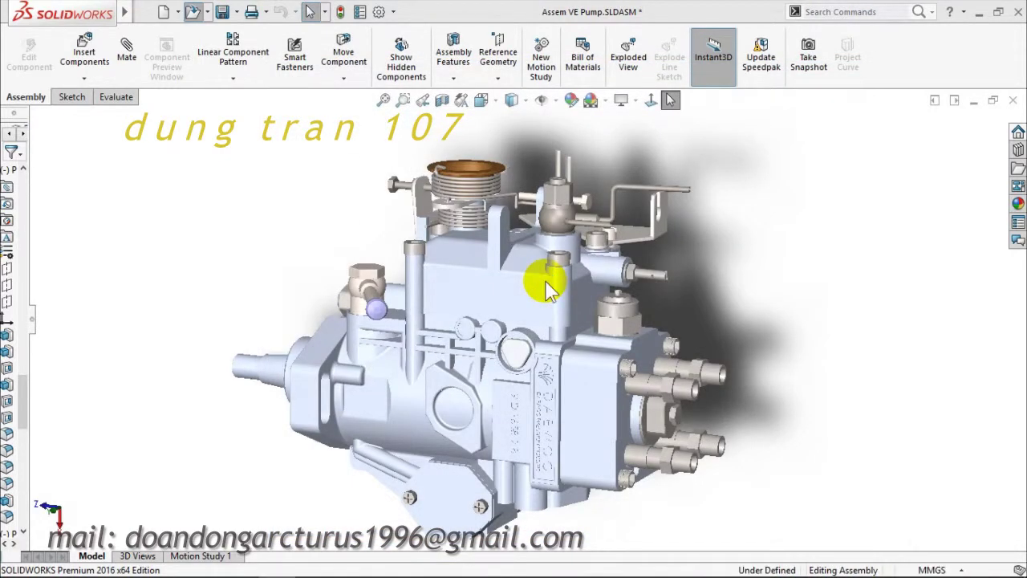
{"action": "left_click", "coordinate": [545, 280]}
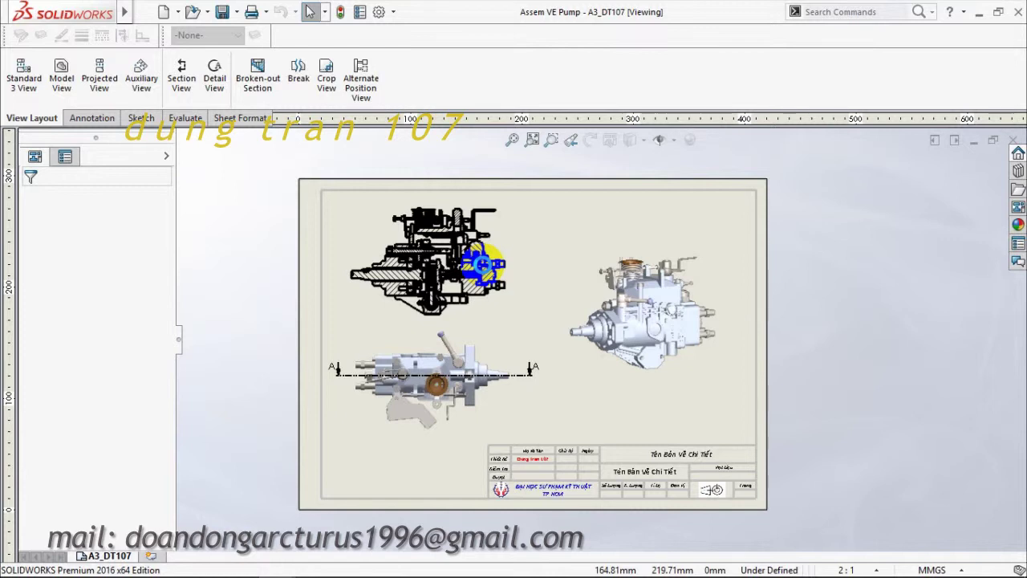
{"action": "left_click", "coordinate": [545, 448]}
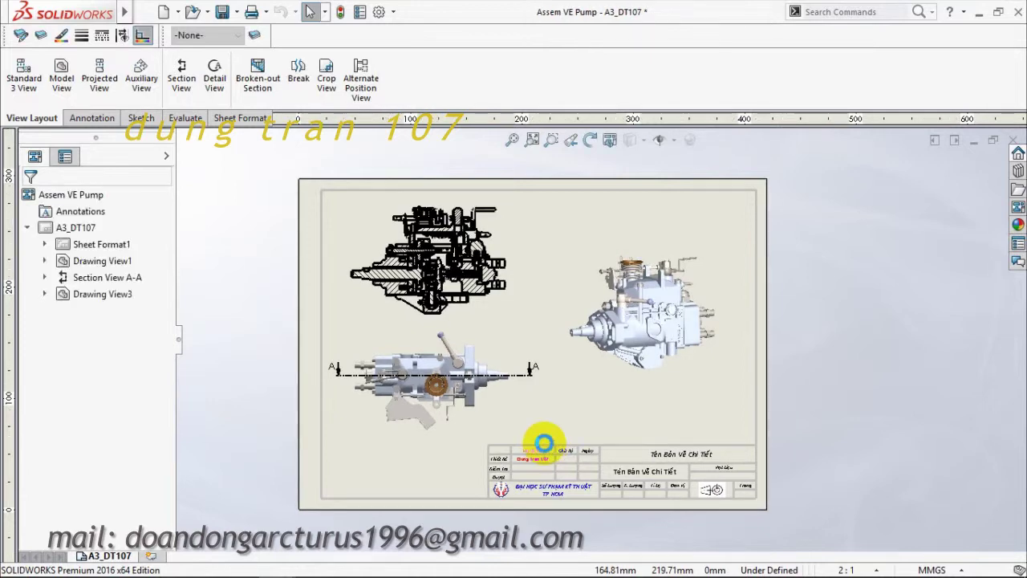
{"action": "scroll", "coordinate": [473, 241], "scroll_direction": "up", "scroll_amount": 2}
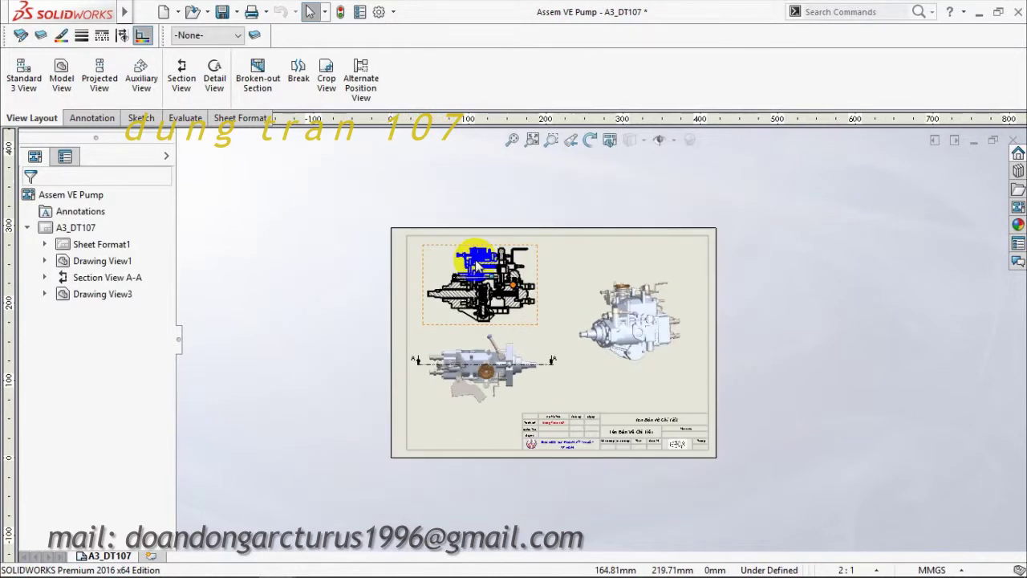
{"action": "scroll", "coordinate": [521, 273], "scroll_direction": "down", "scroll_amount": 2}
{"action": "scroll", "coordinate": [575, 303], "scroll_direction": "down", "scroll_amount": 2}
{"action": "scroll", "coordinate": [574, 304], "scroll_direction": "down", "scroll_amount": 1}
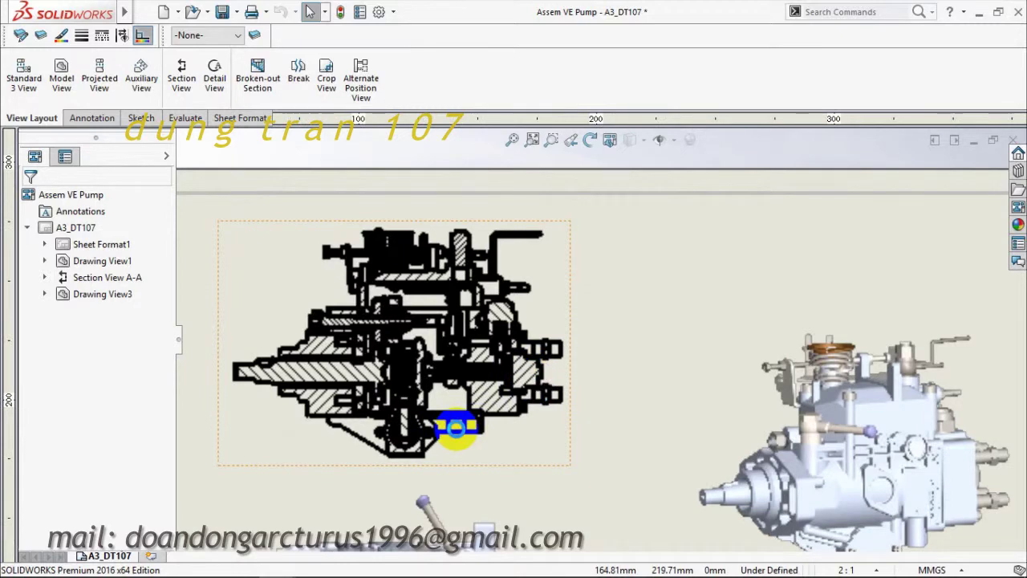
{"action": "scroll", "coordinate": [410, 397], "scroll_direction": "down", "scroll_amount": 1}
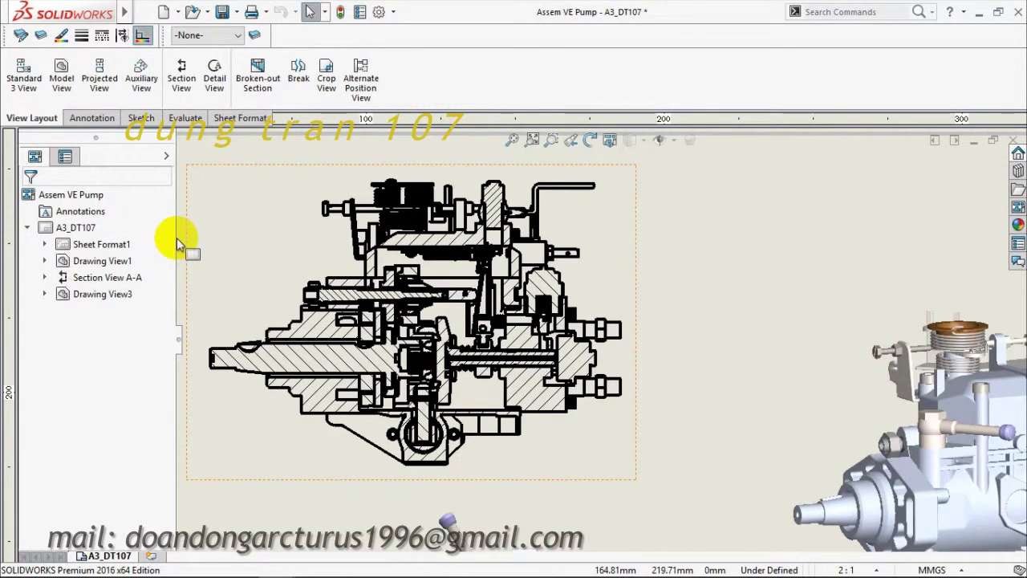
{"action": "left_click_drag", "start_coordinate": [177, 241], "coordinate": [72, 232]}
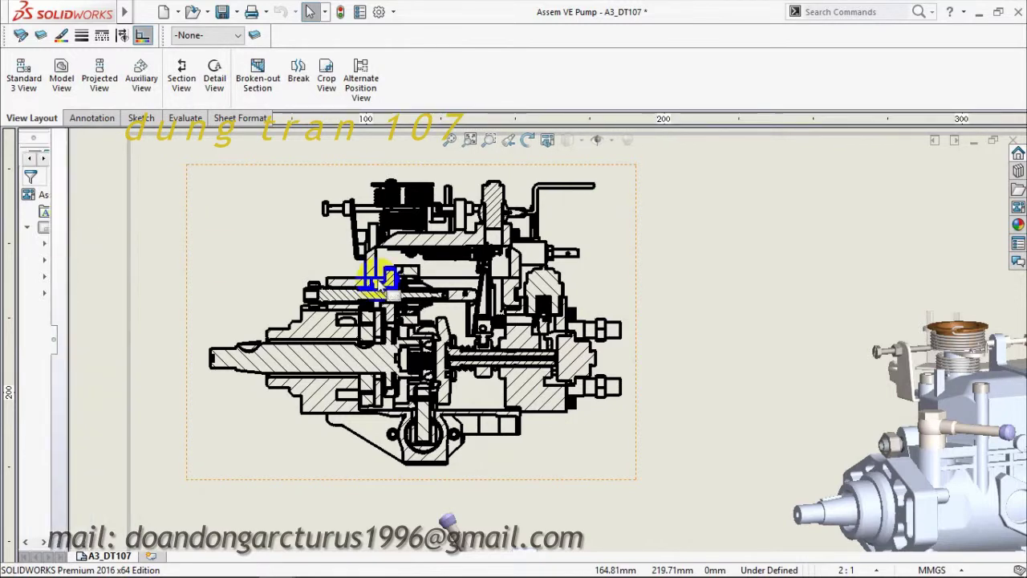
{"action": "scroll", "coordinate": [424, 286], "scroll_direction": "up", "scroll_amount": 2}
{"action": "scroll", "coordinate": [538, 314], "scroll_direction": "down", "scroll_amount": 1}
{"action": "scroll", "coordinate": [621, 434], "scroll_direction": "up", "scroll_amount": 2}
{"action": "scroll", "coordinate": [649, 474], "scroll_direction": "down", "scroll_amount": 1}
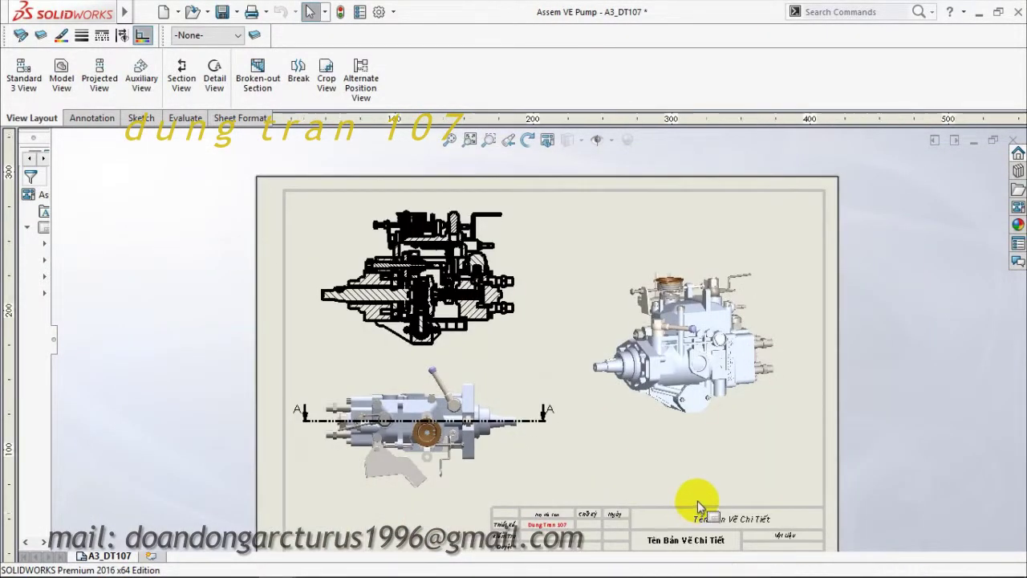
{"action": "scroll", "coordinate": [600, 407], "scroll_direction": "up", "scroll_amount": 1}
{"action": "scroll", "coordinate": [664, 436], "scroll_direction": "down", "scroll_amount": 1}
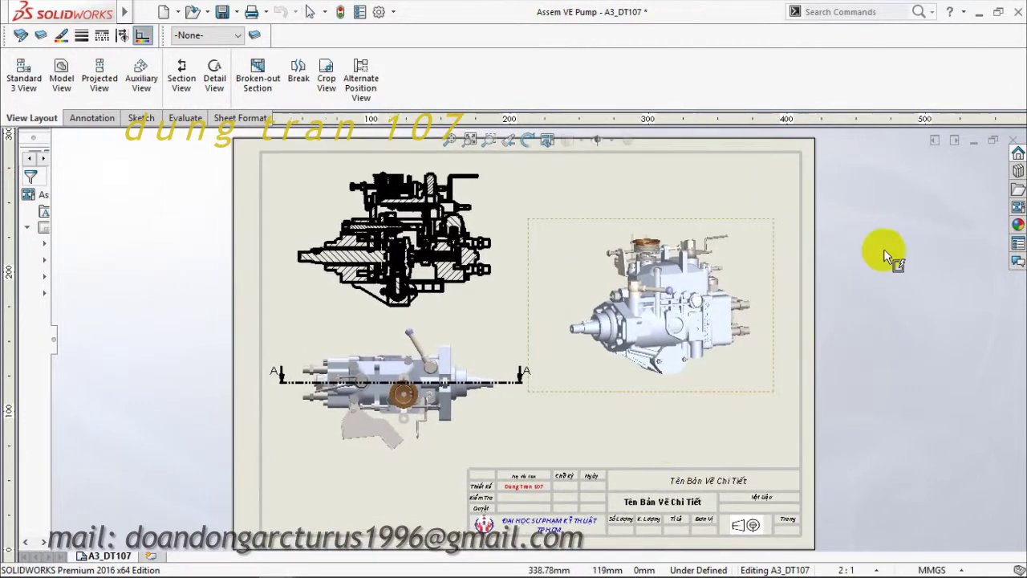
{"action": "left_click", "coordinate": [1012, 140]}
{"action": "left_click", "coordinate": [321, 231]}
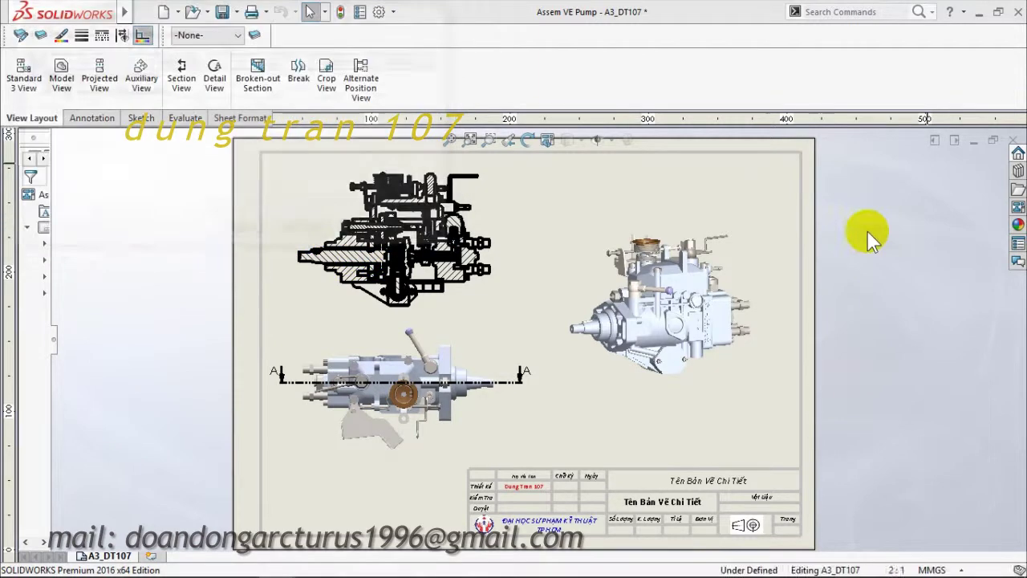
{"action": "left_click", "coordinate": [1013, 140]}
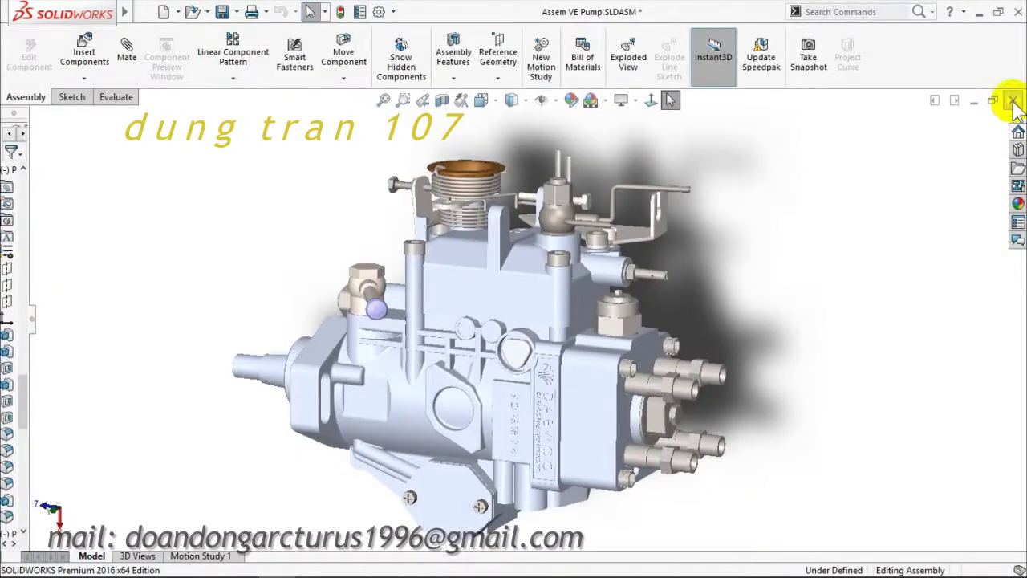
Step: Close the pump assembly with Don't Save, quit SOLIDWORKS, and show the hidden tray icons
{"action": "left_click", "coordinate": [1012, 100]}
{"action": "left_click", "coordinate": [473, 325]}
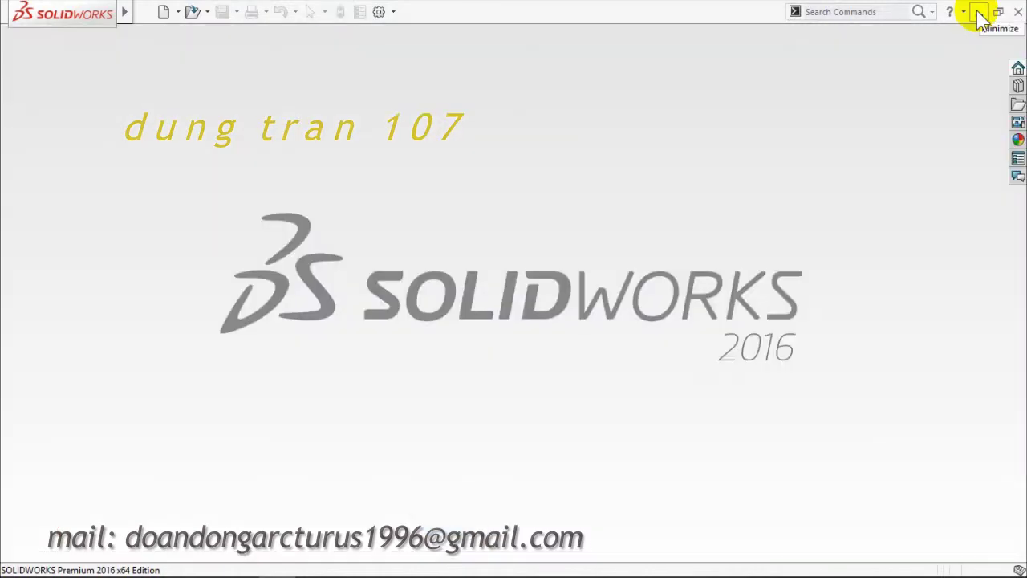
{"action": "left_click", "coordinate": [1015, 11]}
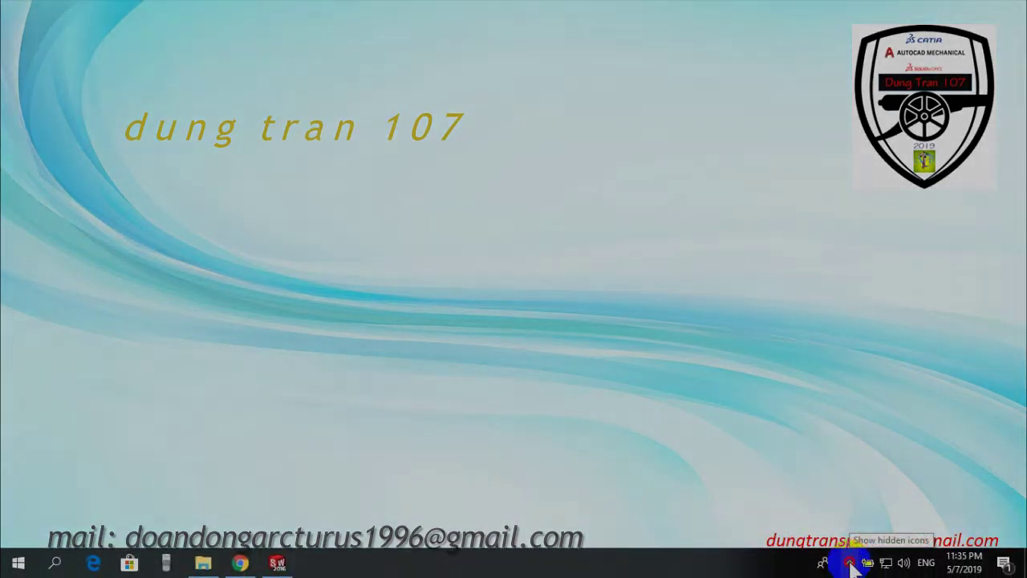
{"action": "left_click", "coordinate": [850, 563]}
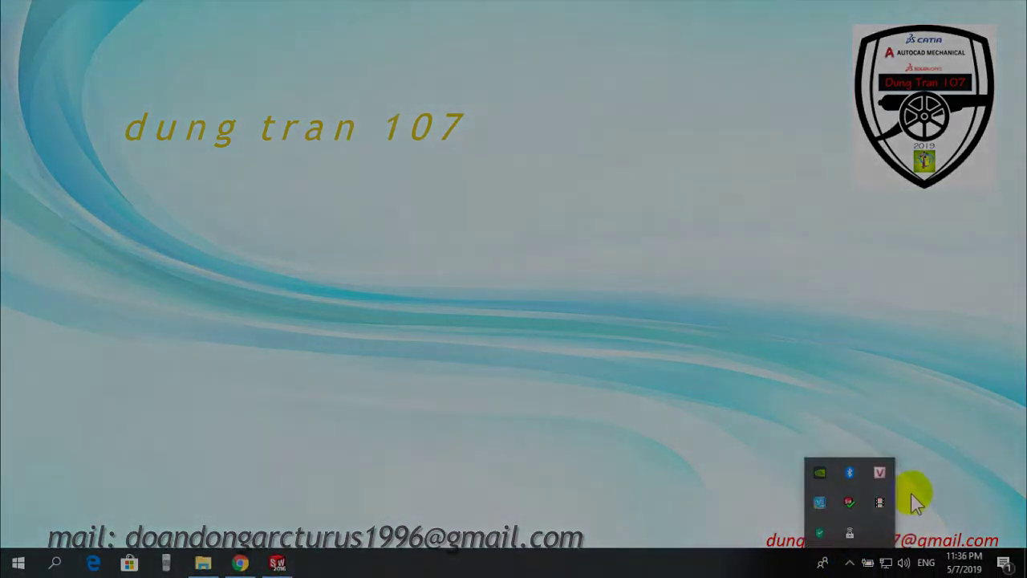